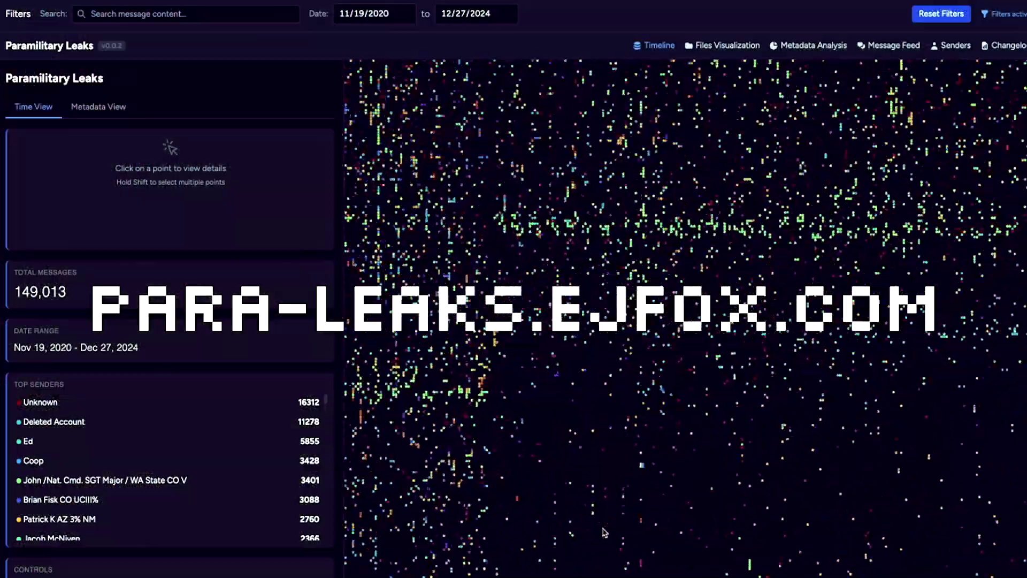
# Step: Lasso-select a cluster of message points from about August 29 to November 1, 2024 on the timeline
pyautogui.scroll(3, 746, 396)
pyautogui.scroll(-2, 661, 422)
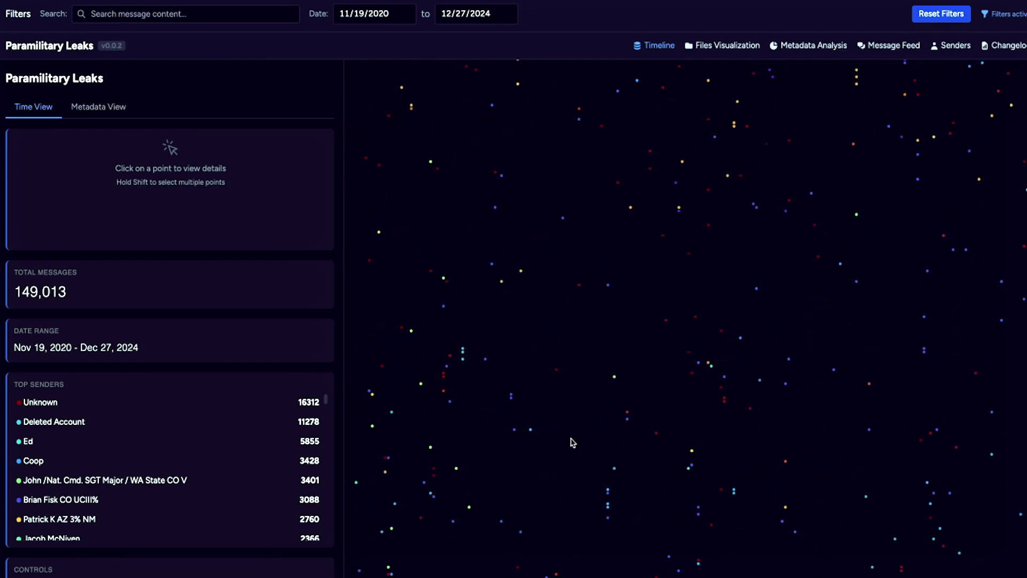
pyautogui.moveTo(907, 278); pyautogui.dragTo(731, 336)
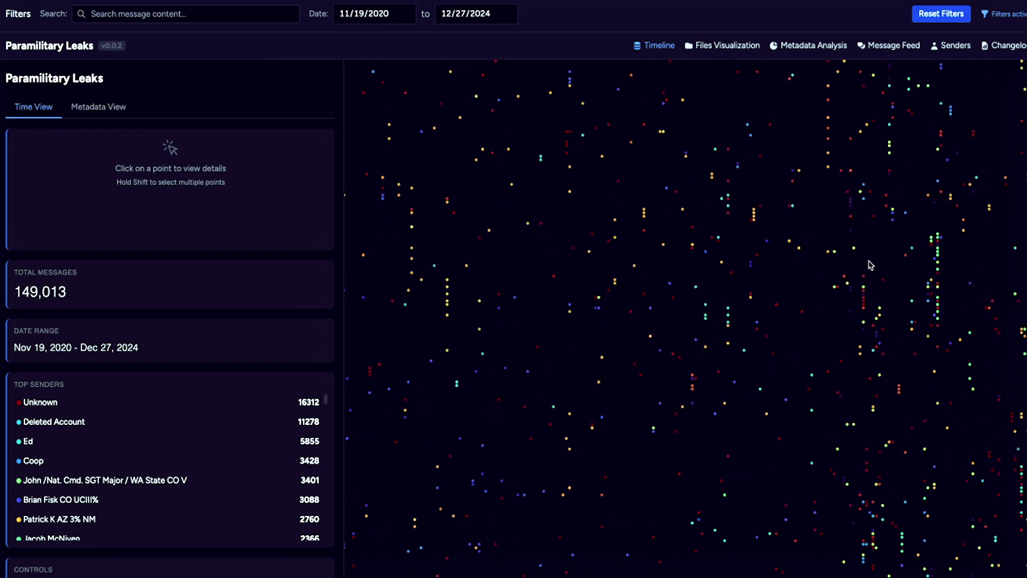
pyautogui.moveTo(870, 265); pyautogui.dragTo(613, 277)
pyautogui.click(569, 347)
pyautogui.moveTo(568, 348)
pyautogui.mouseDown()
pyautogui.moveTo(618, 442)
pyautogui.moveTo(688, 342)
pyautogui.moveTo(596, 278)
pyautogui.mouseUp()
# Step: Examine the top senders and messages in the metadata analysis of the selected points, and return to the timeline
pyautogui.click(91, 107)
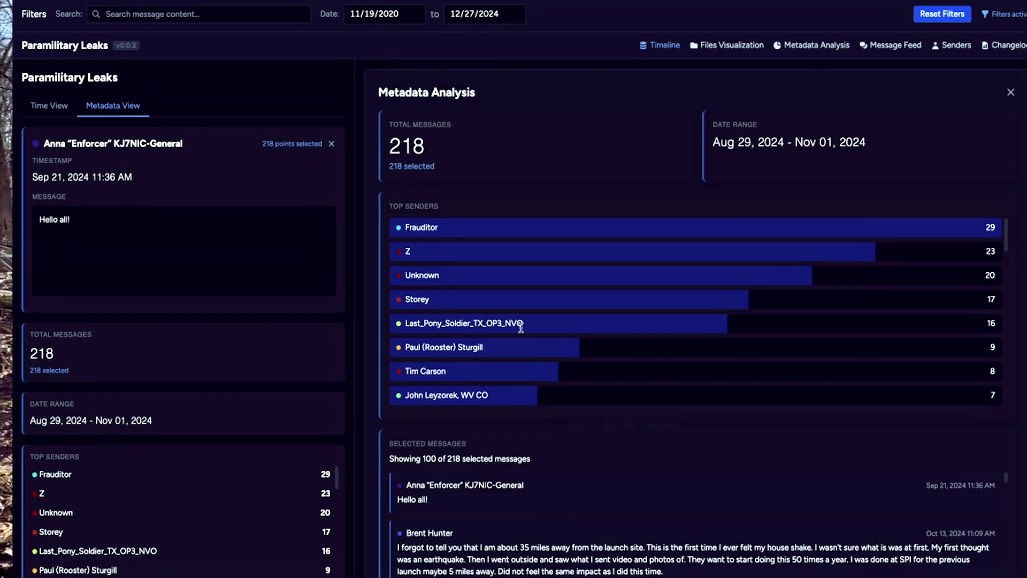
pyautogui.scroll(-3, 690, 299)
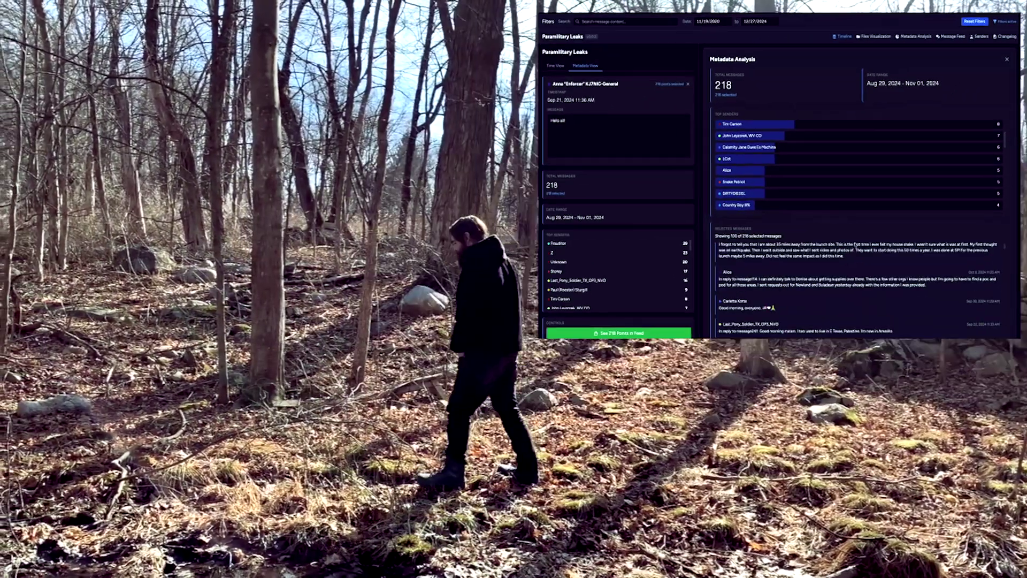
pyautogui.scroll(-3, 805, 315)
pyautogui.scroll(-3, 864, 273)
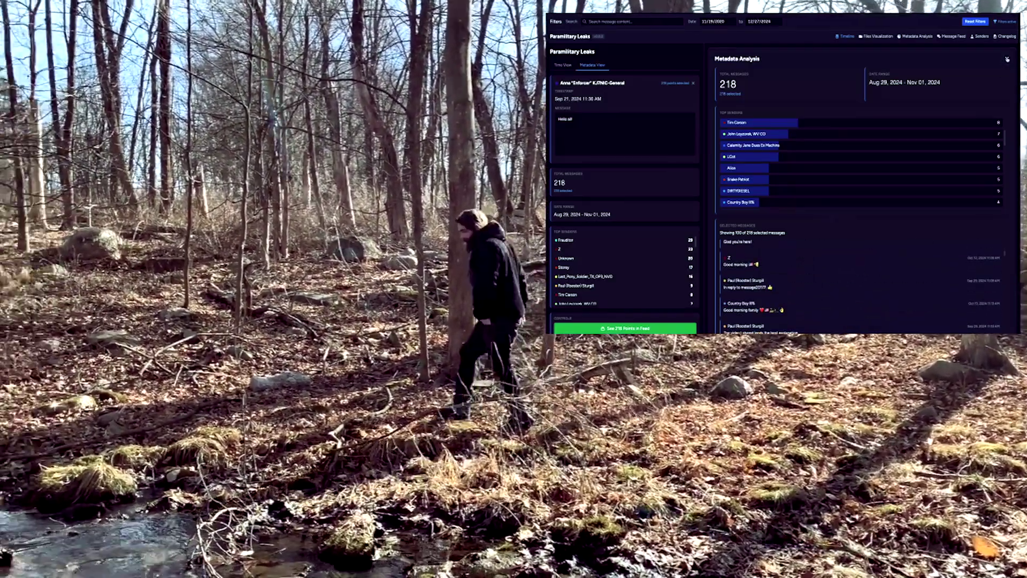
pyautogui.click(1007, 59)
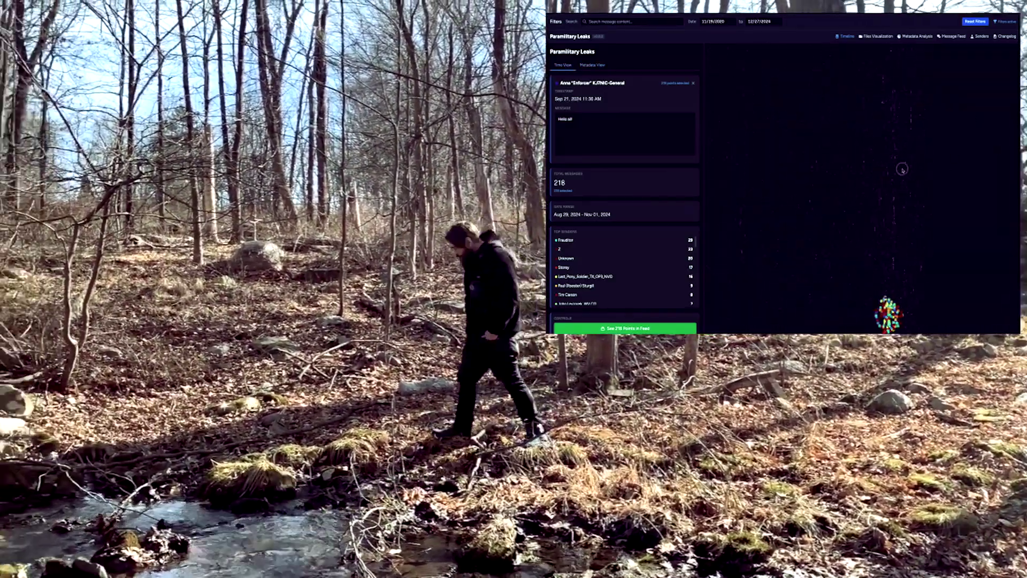
pyautogui.moveTo(901, 170); pyautogui.dragTo(928, 114)
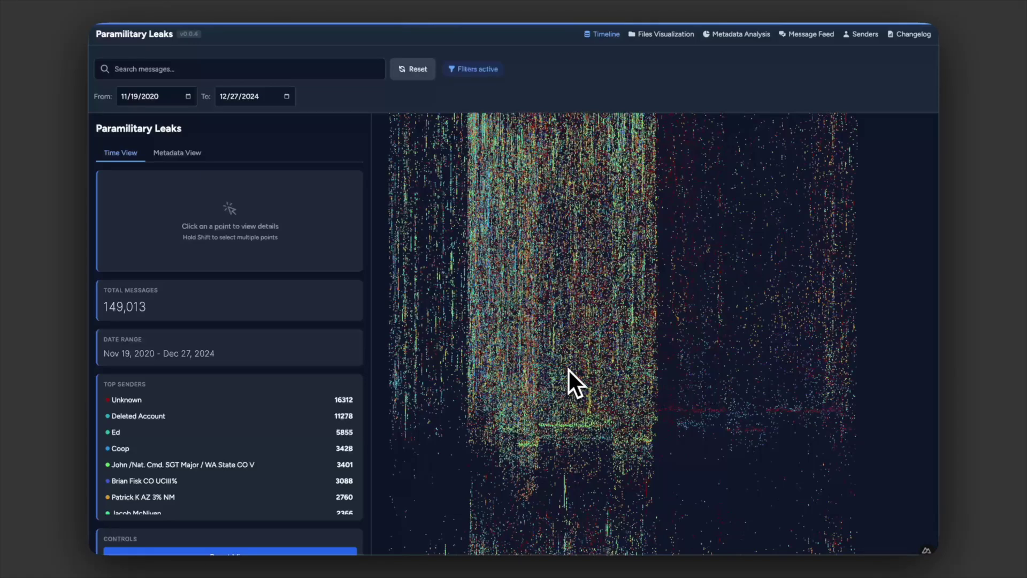
# Step: Open a single message point in a dense area of the timeline and step through its neighbouring messages
pyautogui.scroll(2, 569, 371)
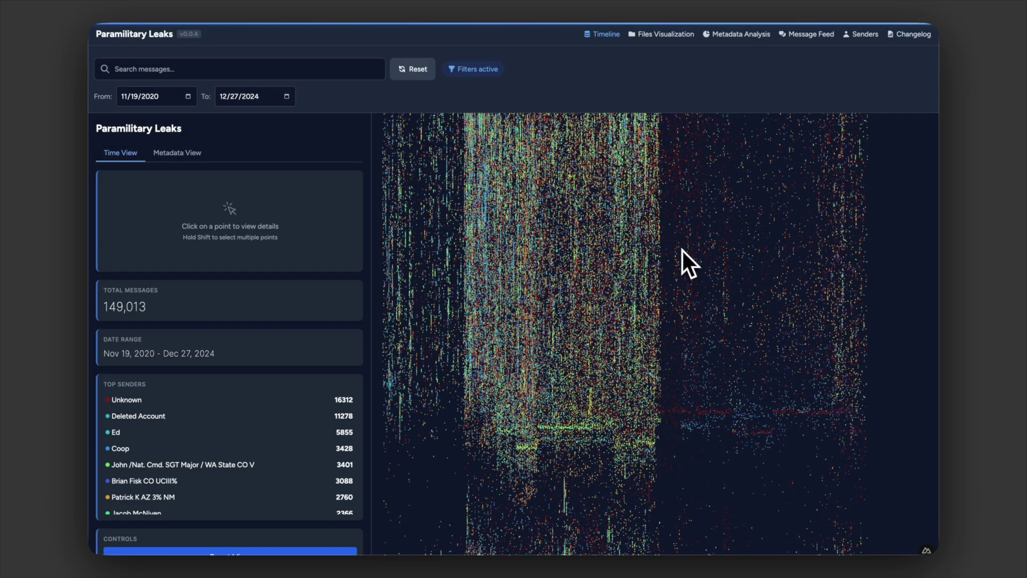
pyautogui.scroll(5, 650, 383)
pyautogui.scroll(1, 650, 383)
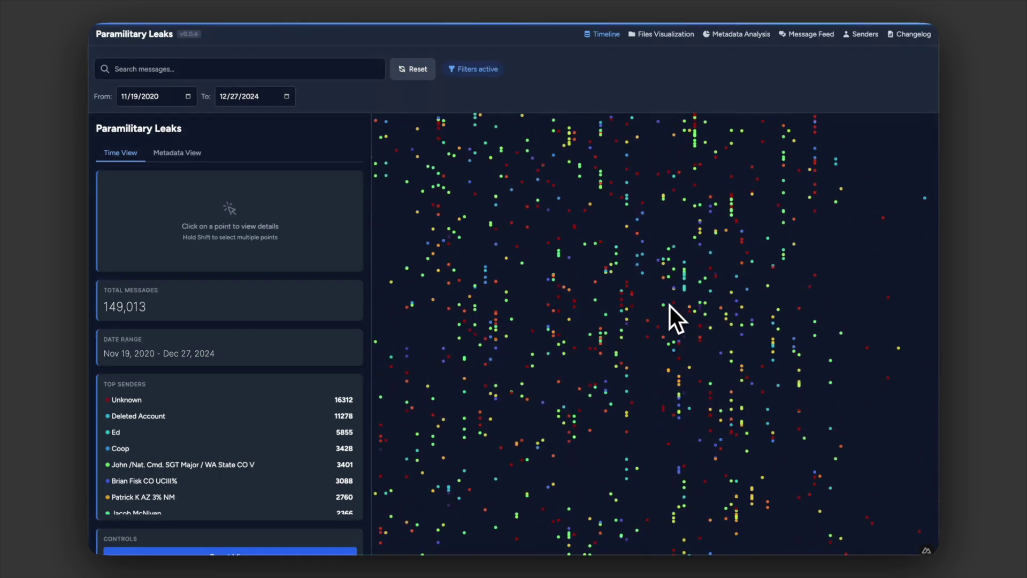
pyautogui.click(664, 304)
pyautogui.press('Up')
pyautogui.press('Down')
pyautogui.press('Down')
pyautogui.press('Down')
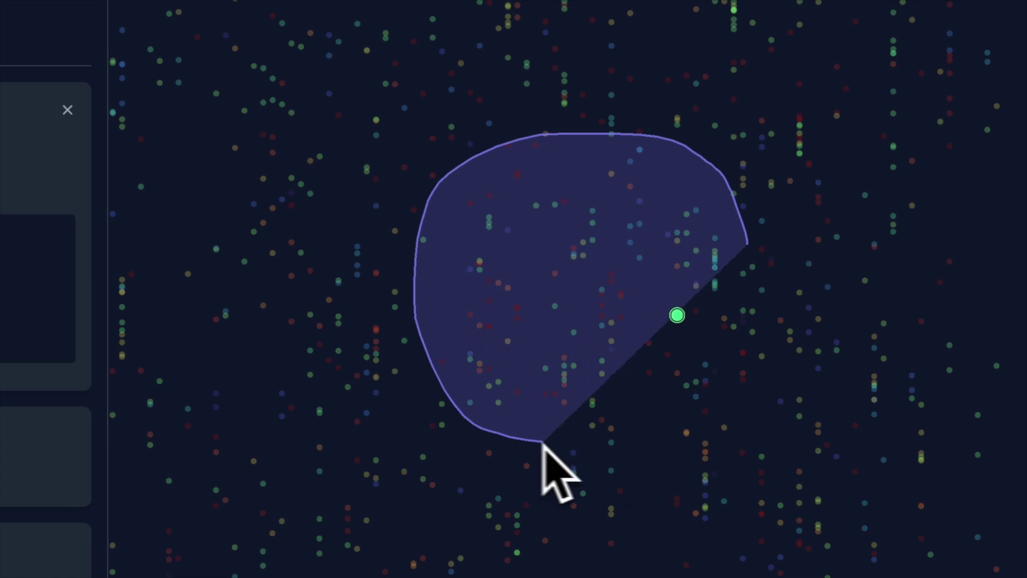
# Step: Lasso the cluster of points from about January 27 to March 2, 2023 and check its metadata analysis
pyautogui.moveTo(571, 443)
pyautogui.mouseDown()
pyautogui.moveTo(697, 412)
pyautogui.moveTo(745, 305)
pyautogui.moveTo(752, 259)
pyautogui.mouseUp()
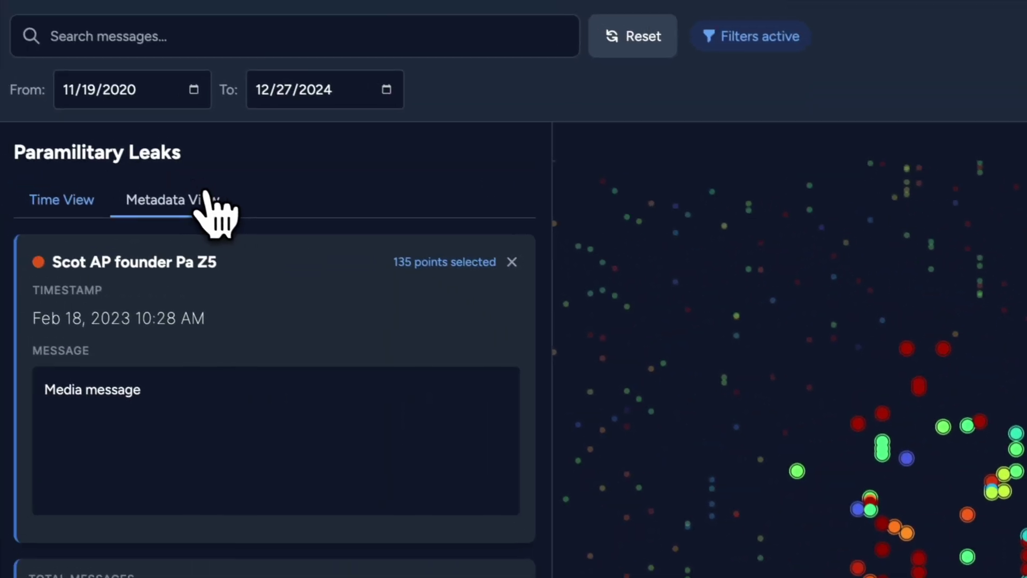
pyautogui.click(27, 72)
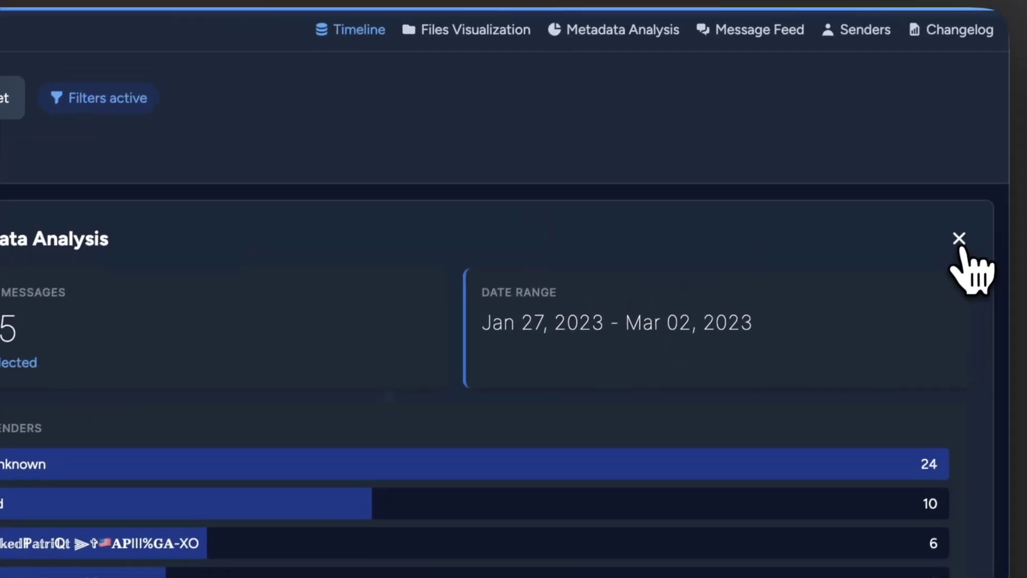
pyautogui.click(958, 238)
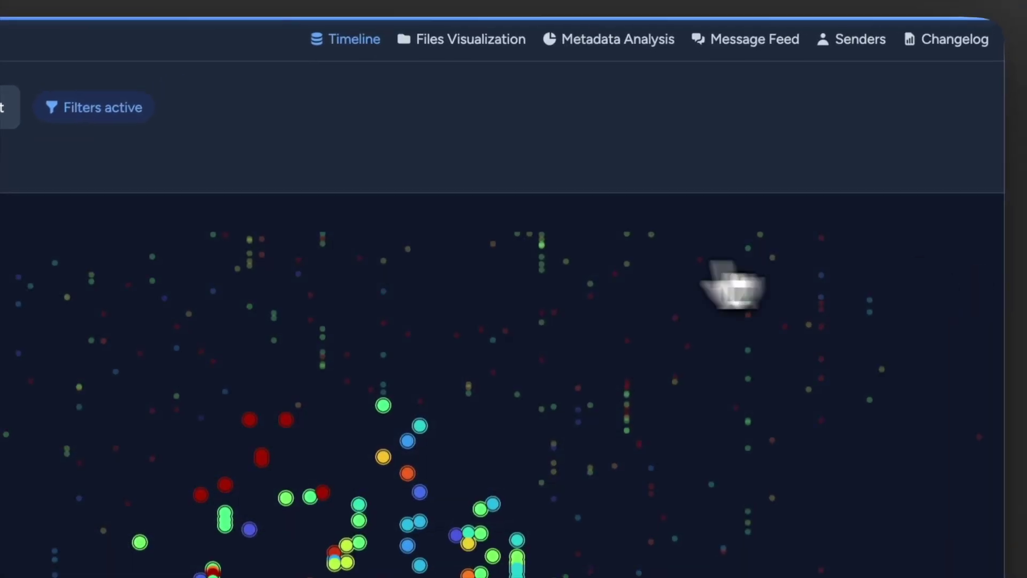
# Step: Lasso the dense vertical streak of messages from about June 1 to 22, 2022 and view the selected points in the feed
pyautogui.click(0, 332)
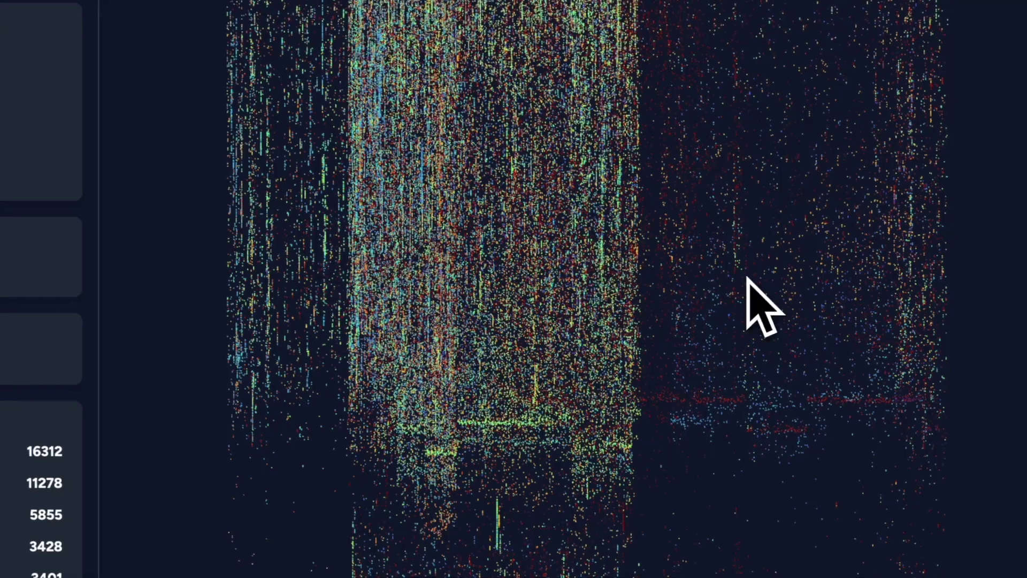
pyautogui.scroll(3, 747, 280)
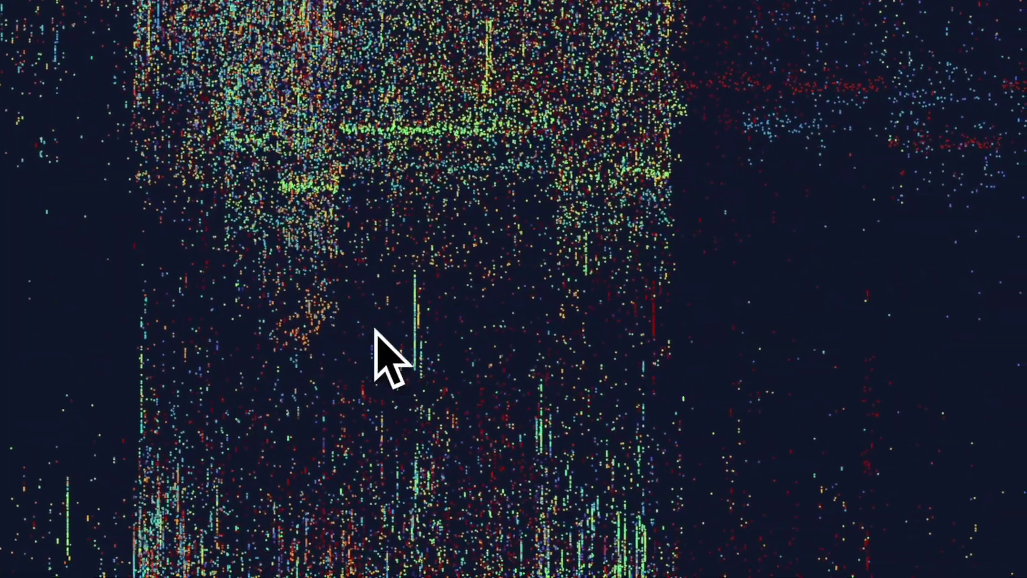
pyautogui.scroll(5, 378, 356)
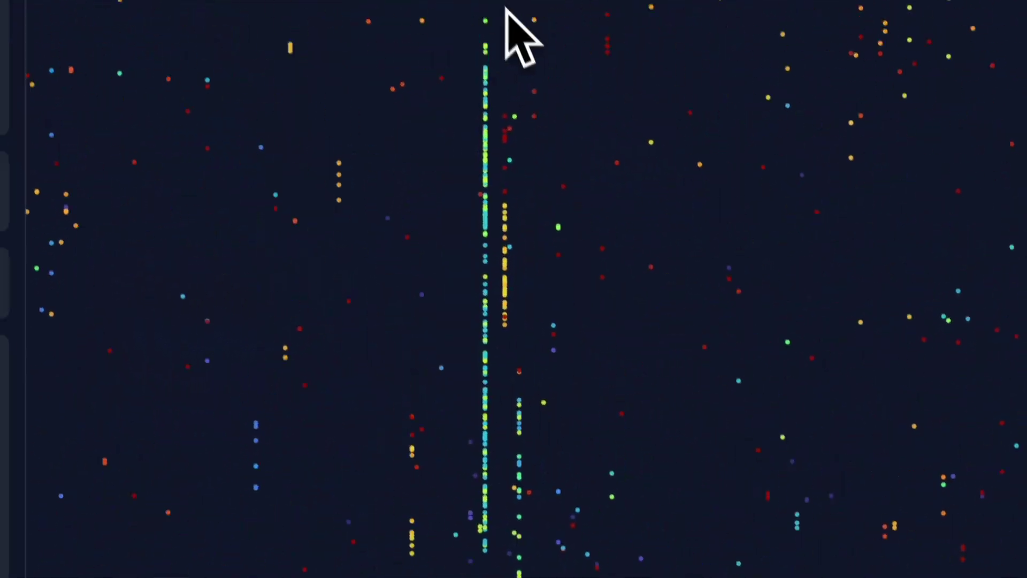
pyautogui.moveTo(491, 37)
pyautogui.mouseDown()
pyautogui.moveTo(480, 530)
pyautogui.moveTo(517, 577)
pyautogui.mouseUp()
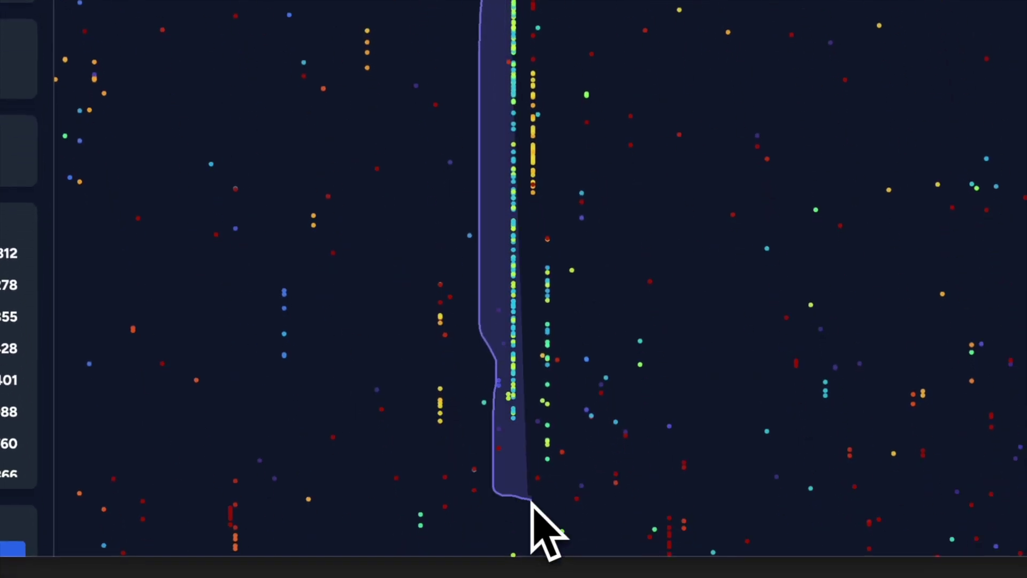
pyautogui.moveTo(538, 502)
pyautogui.mouseDown()
pyautogui.moveTo(642, 87)
pyautogui.moveTo(520, 0)
pyautogui.moveTo(503, 0)
pyautogui.mouseUp()
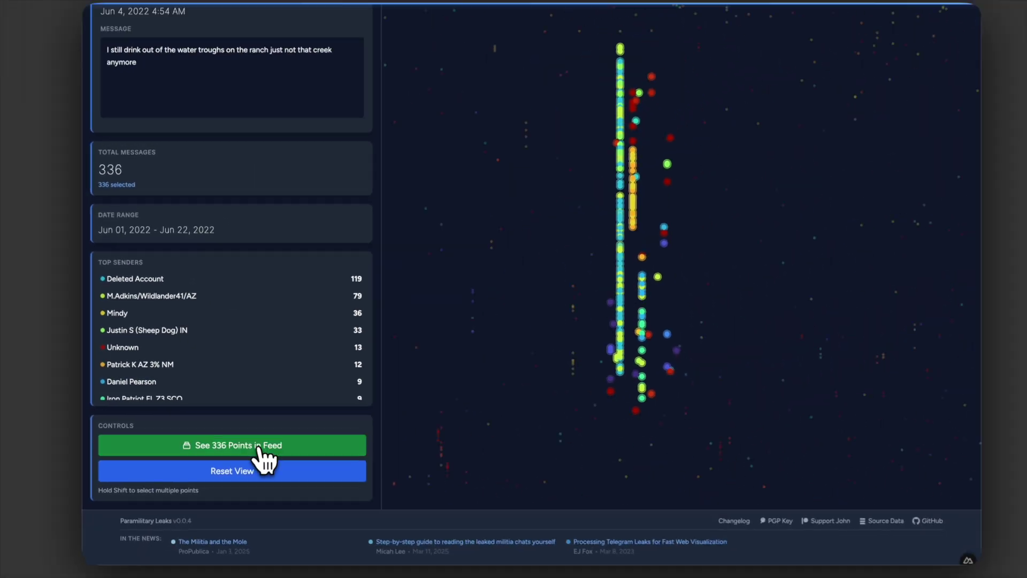
pyautogui.click(259, 447)
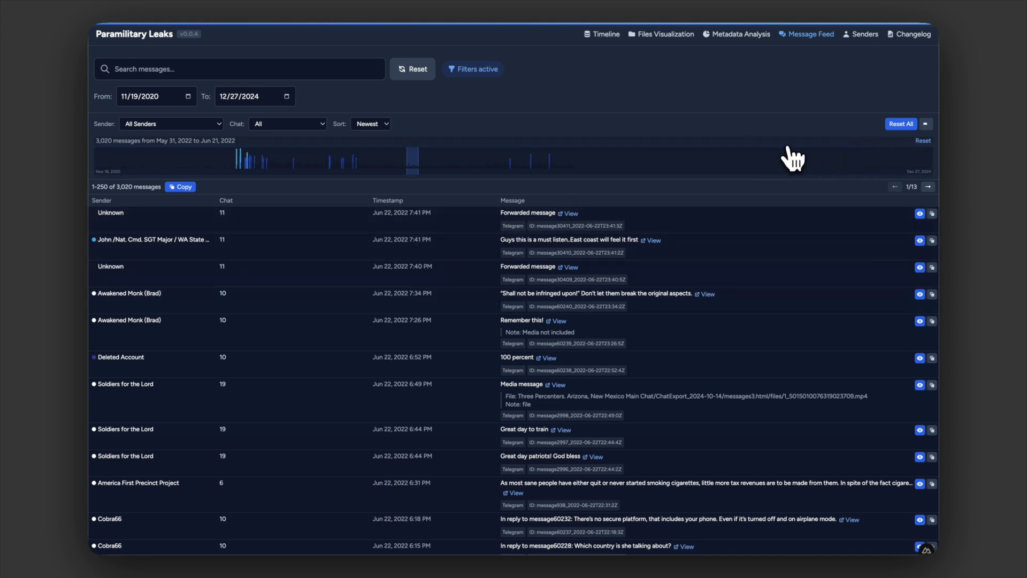
# Step: Clear the date filters in the message feed and search all messages for "westchester"
pyautogui.click(807, 34)
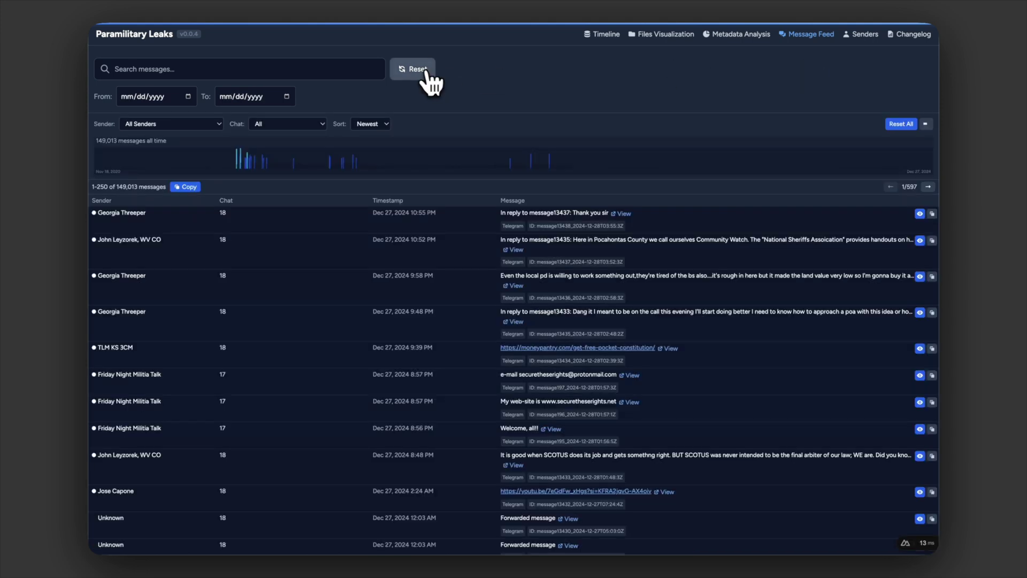
pyautogui.click(295, 69)
pyautogui.write('we')
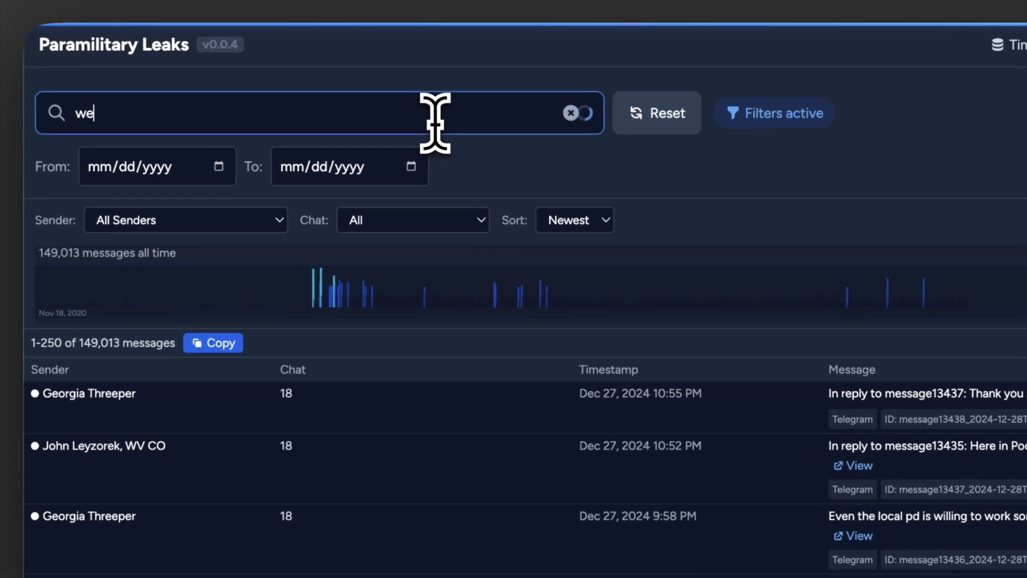
pyautogui.write('stchester')
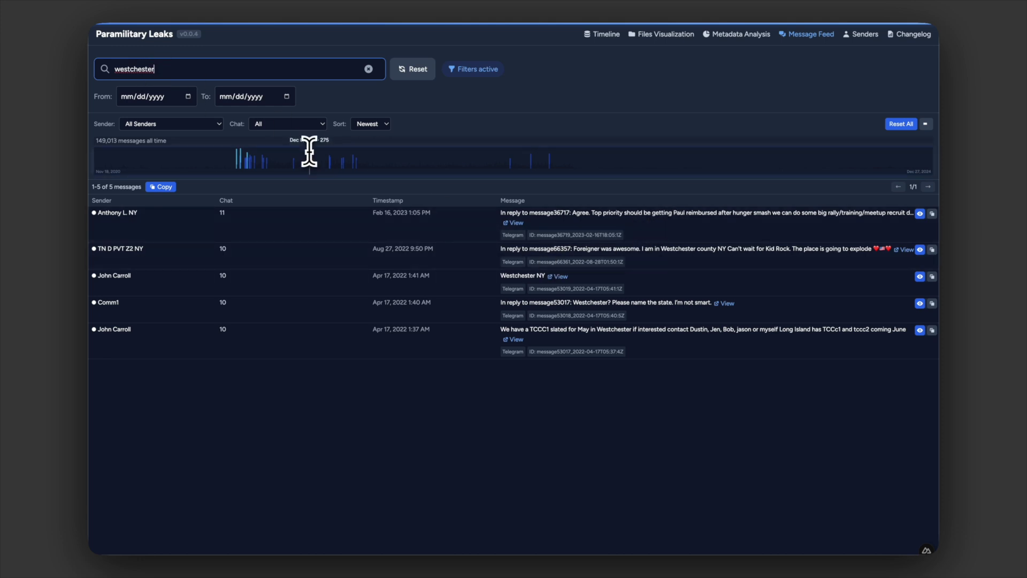
# Step: Search the message feed for "new york" and clear the search
pyautogui.write('new york')
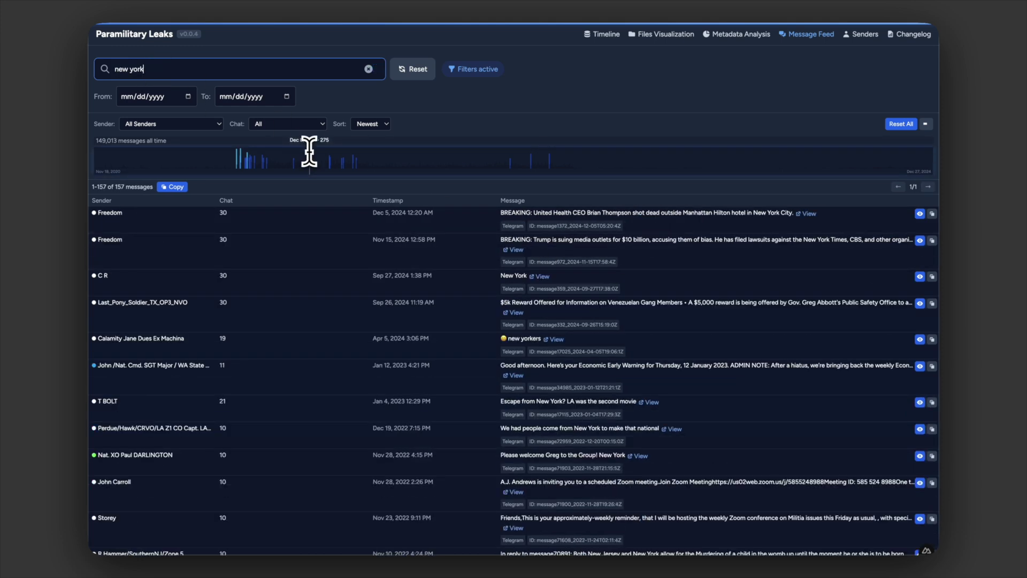
pyautogui.hotkey('ctrl', 'a')
pyautogui.press('BackSpace')
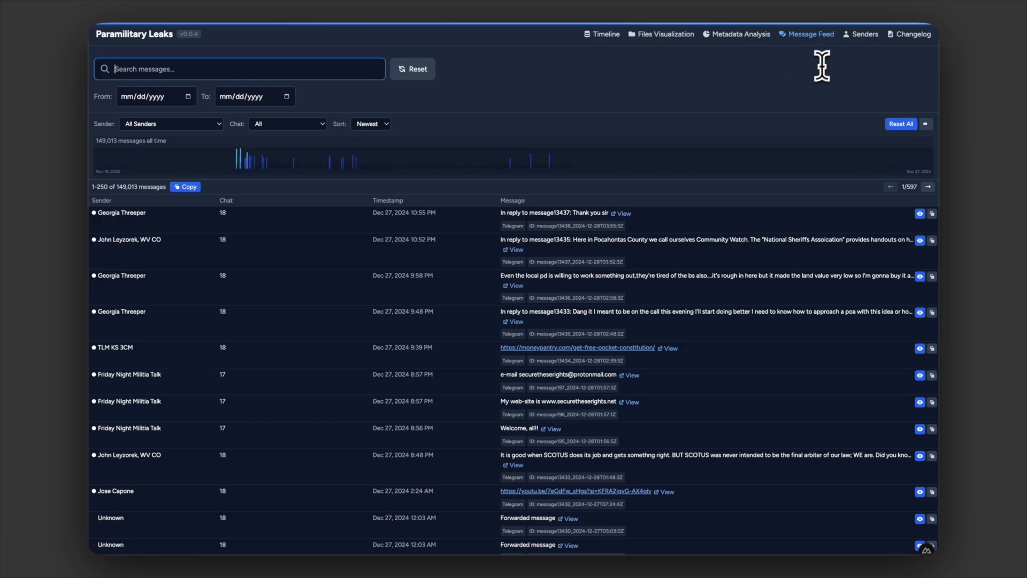
# Step: Examine the sender superlatives and the full list of senders down to those with few messages
pyautogui.click(869, 36)
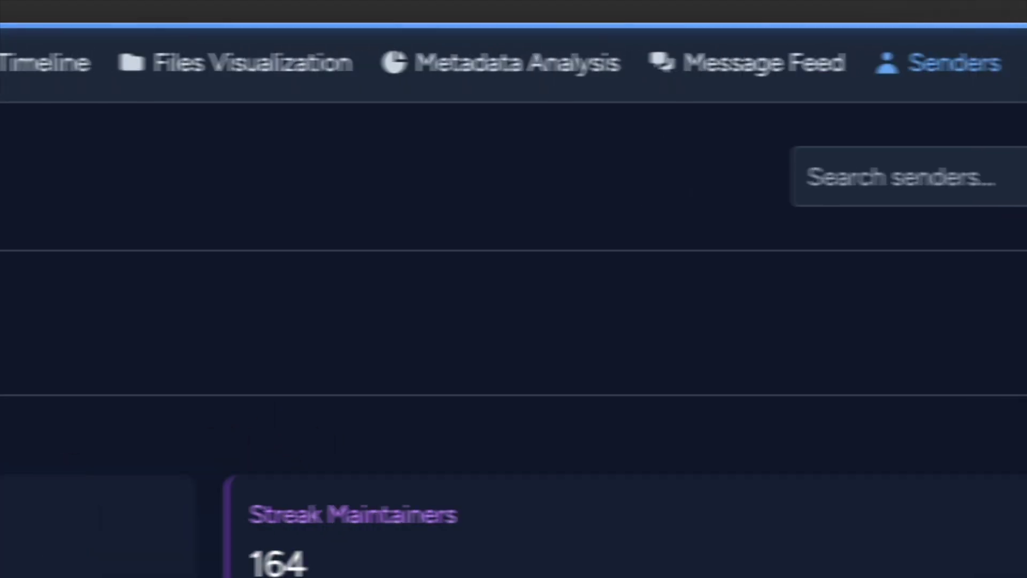
pyautogui.scroll(-3, 227, 434)
pyautogui.scroll(3, 227, 434)
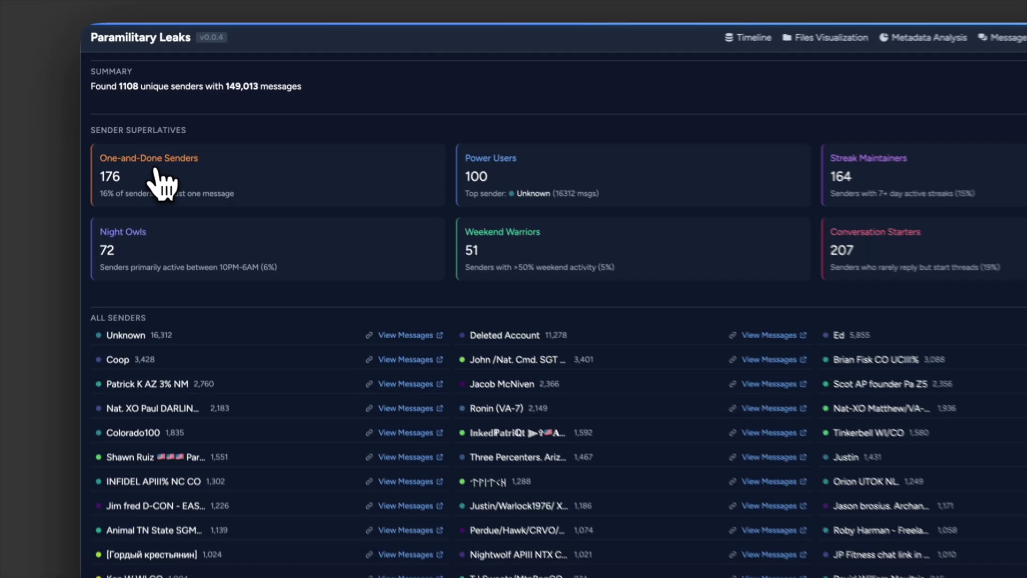
pyautogui.scroll(-5, 308, 233)
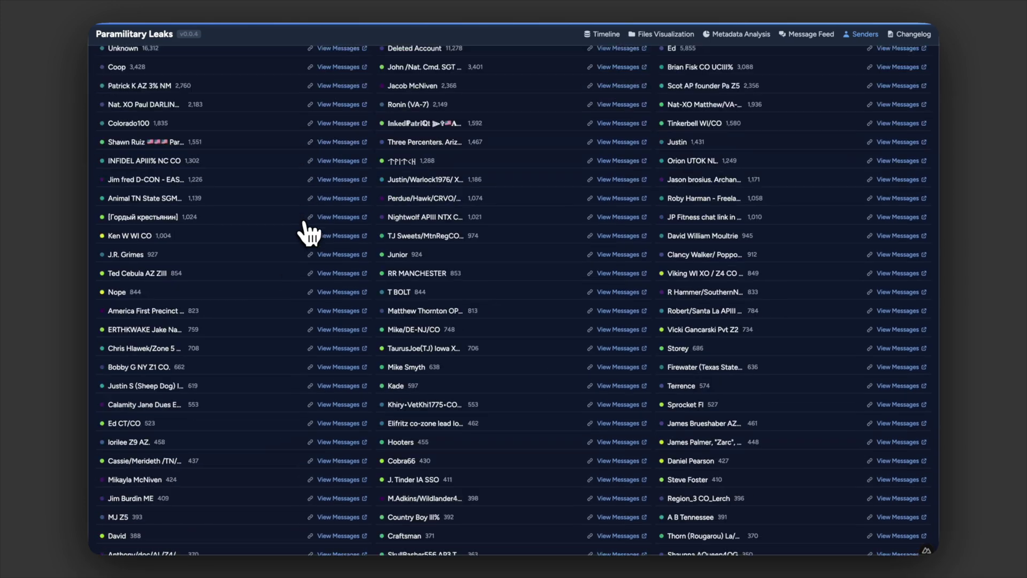
pyautogui.scroll(-20, 309, 233)
pyautogui.scroll(-2, 308, 230)
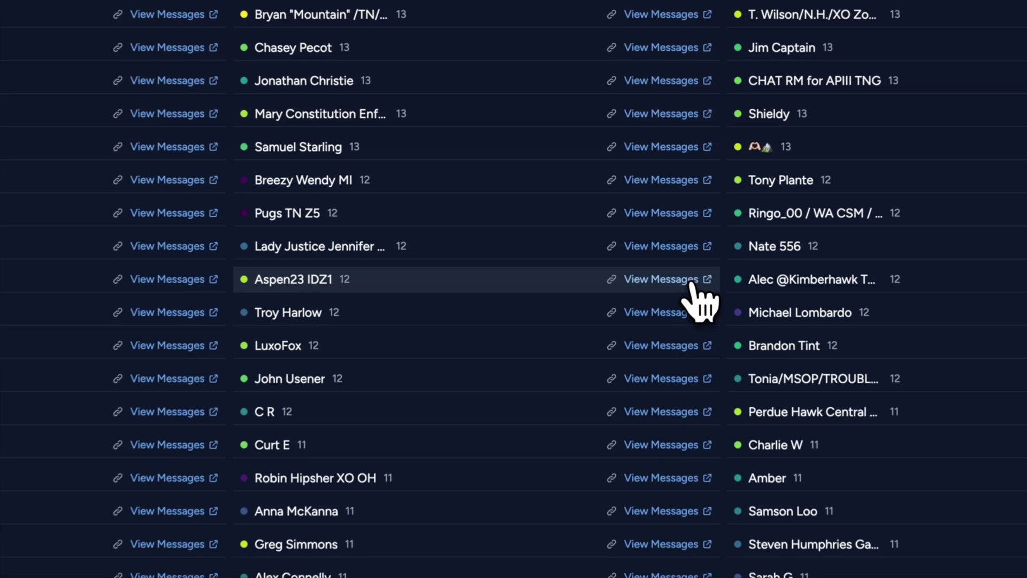
# Step: View all messages of one of the senders with 12 messages and look through them in the feed
pyautogui.click(630, 232)
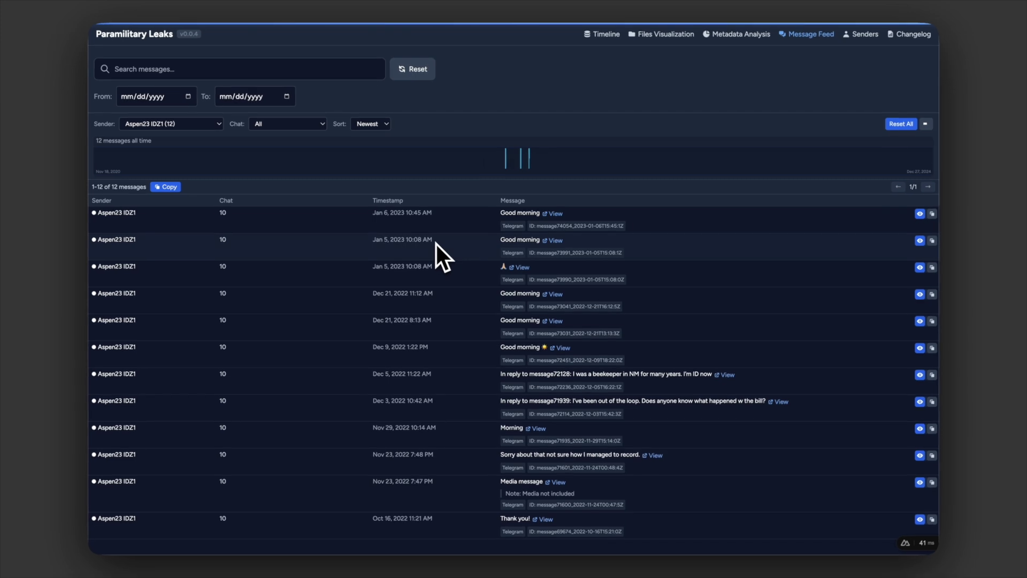
pyautogui.scroll(-1, 627, 235)
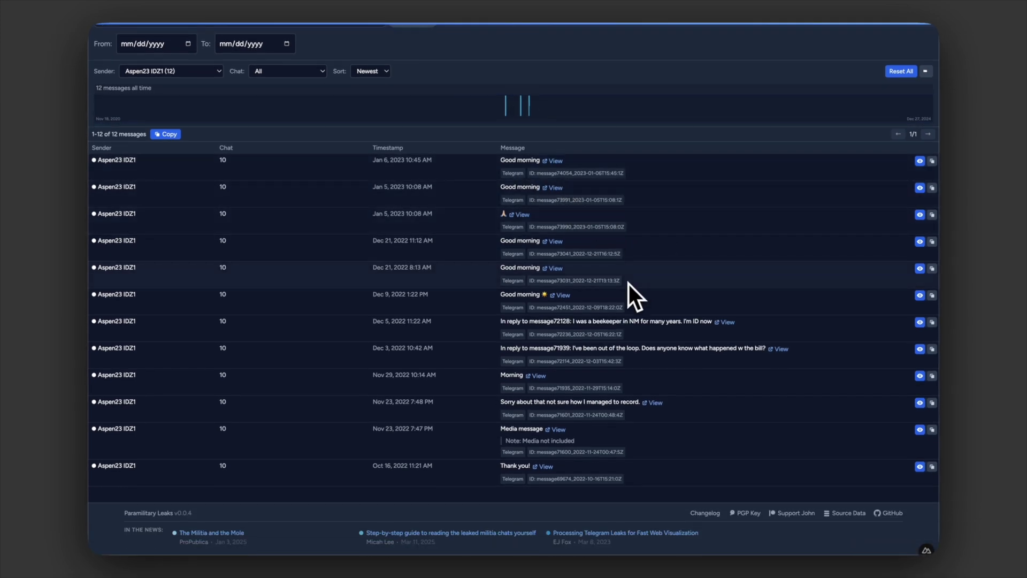
pyautogui.scroll(1, 596, 313)
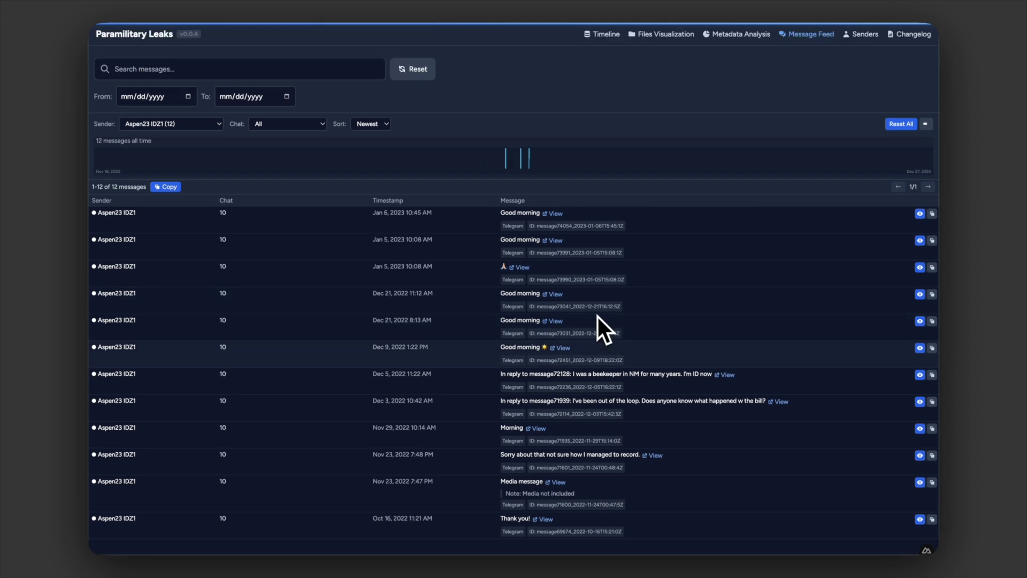
# Step: View the details of the "Good morning" message from December 21, 2022, 11:12 AM and look over the sender's other messages
pyautogui.click(557, 296)
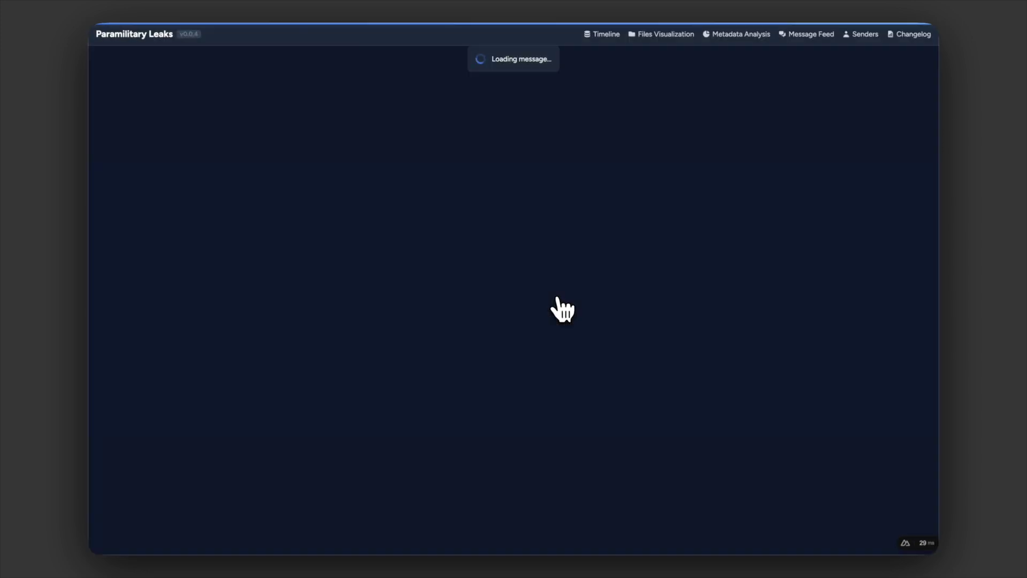
pyautogui.scroll(-2, 499, 252)
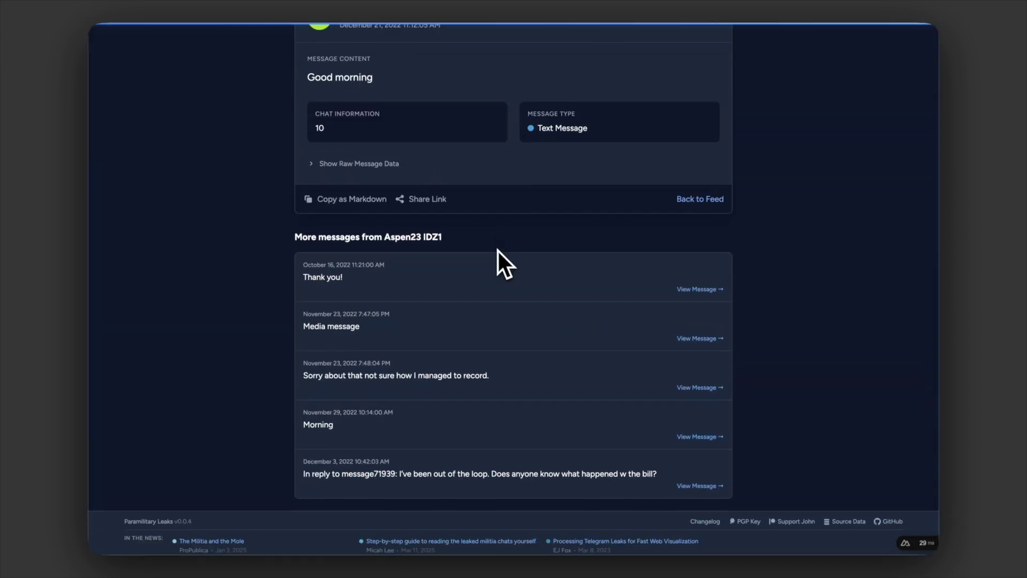
pyautogui.scroll(2, 498, 251)
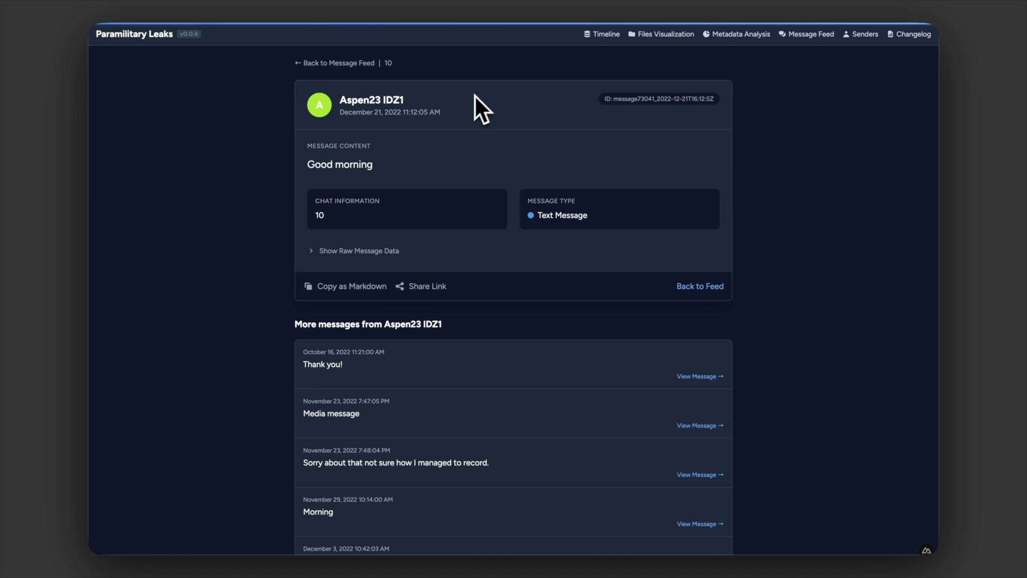
pyautogui.scroll(-1, 692, 384)
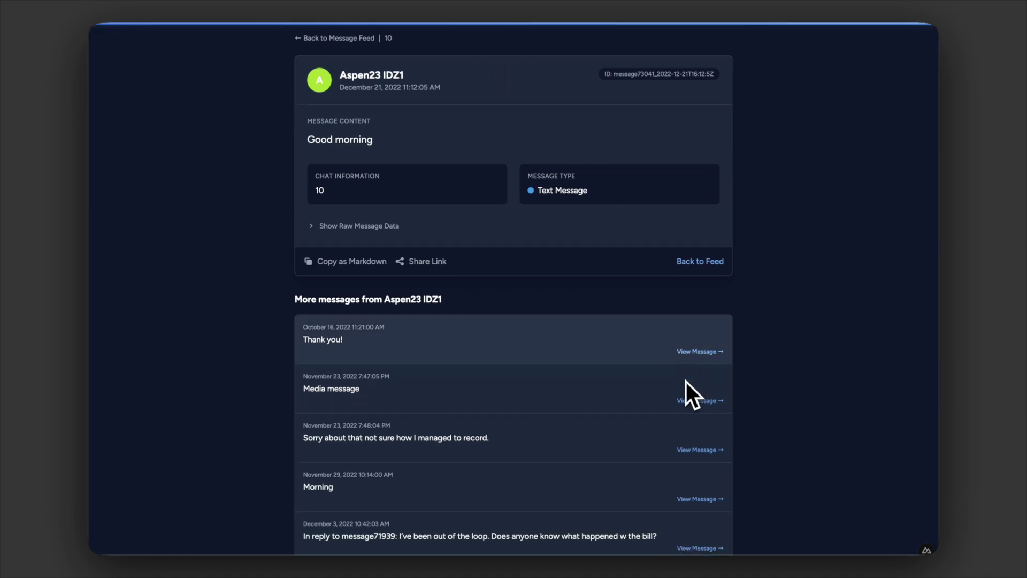
# Step: View the sender's "Thank you!" message from October 16, 2022, and return to the message feed to look through the newest messages
pyautogui.click(697, 328)
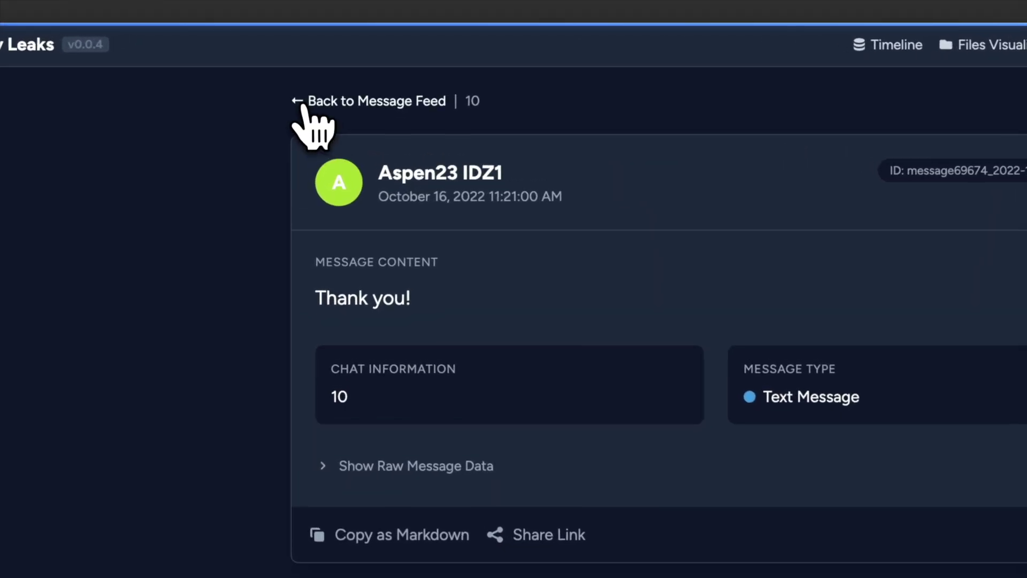
pyautogui.click(309, 63)
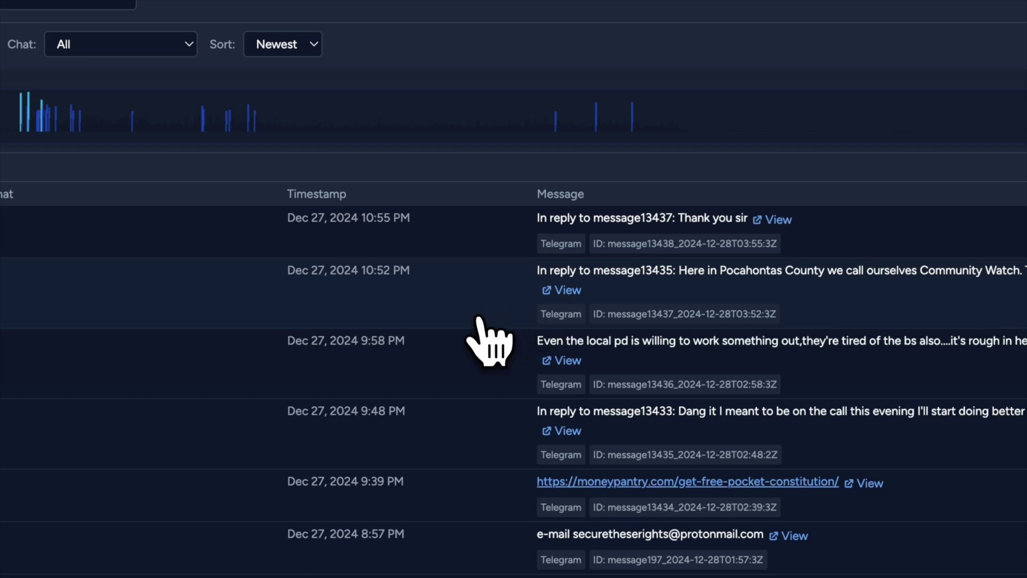
pyautogui.scroll(-10, 489, 339)
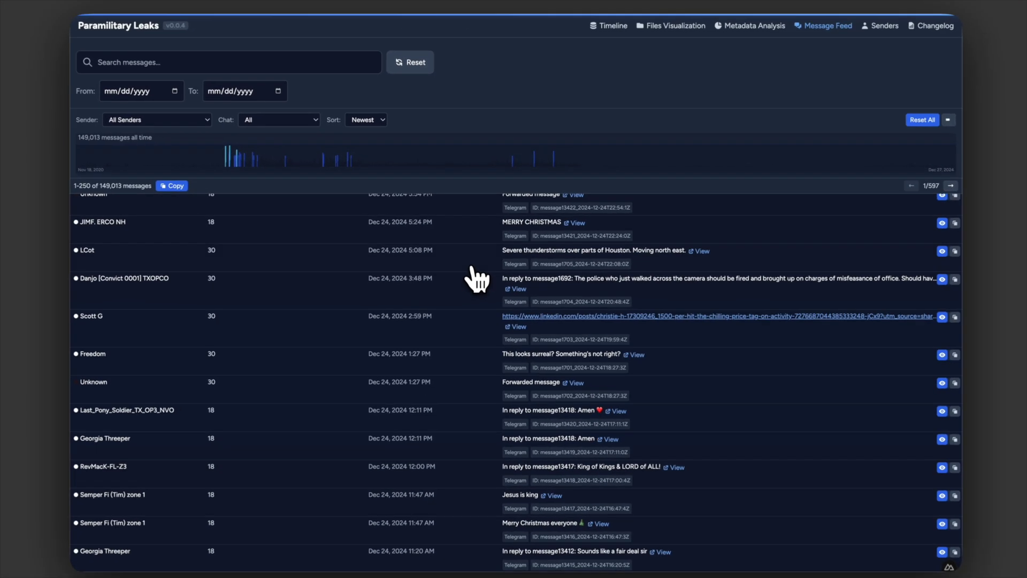
pyautogui.scroll(-10, 476, 277)
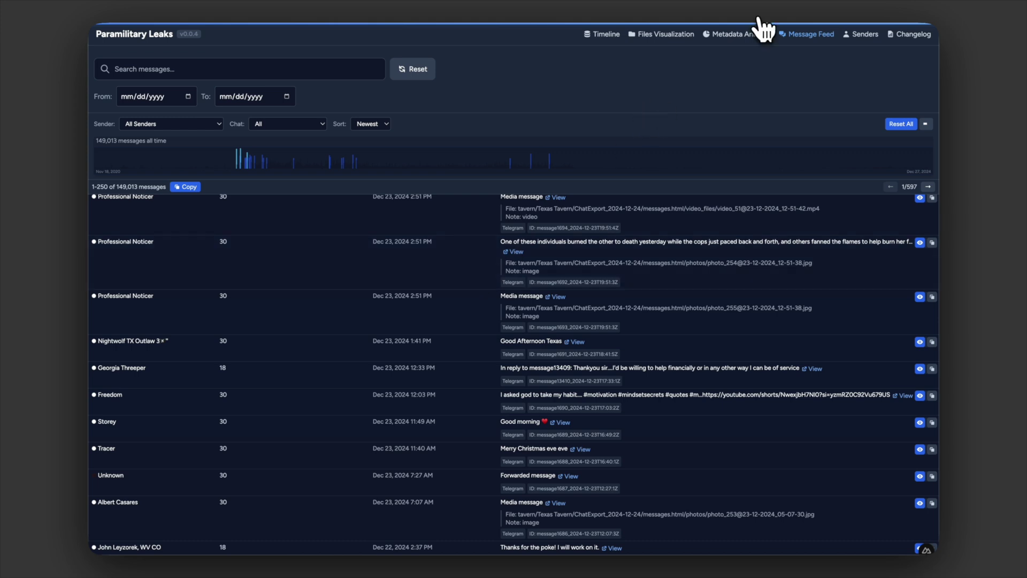
# Step: Examine the metadata analysis from the summary figures and top contributors down to the total messages and contributor stream charts
pyautogui.click(745, 36)
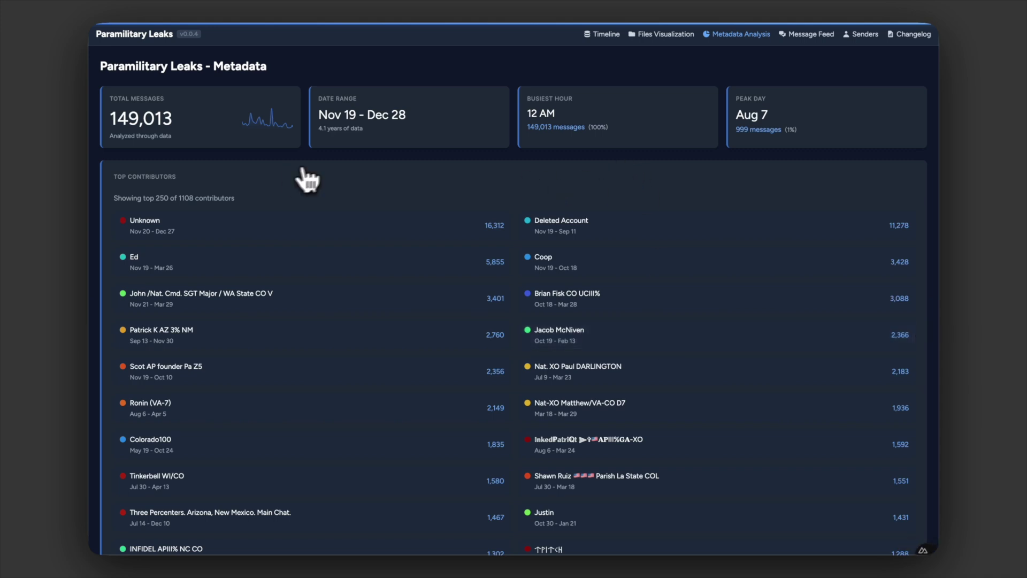
pyautogui.scroll(-2, 368, 157)
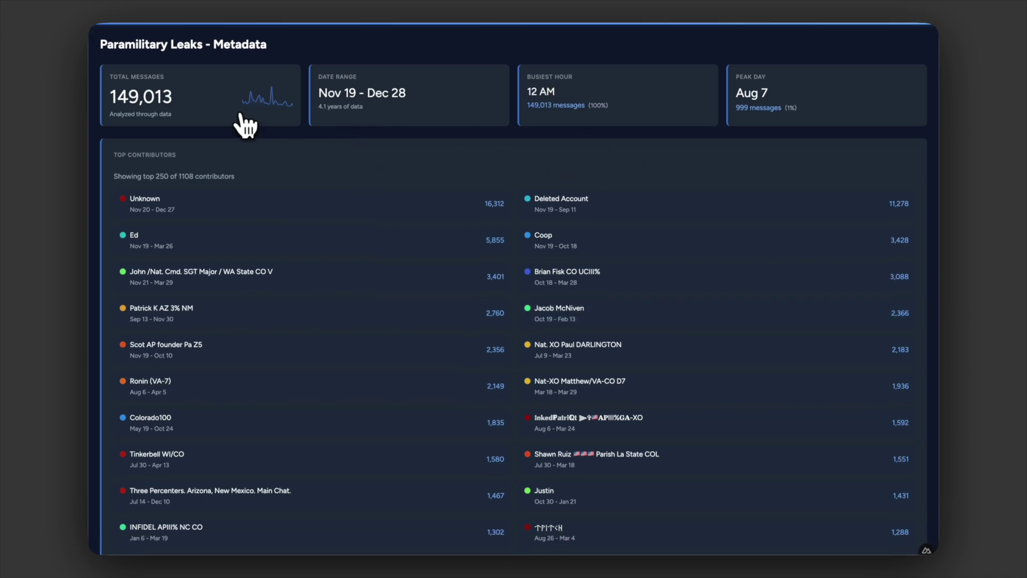
pyautogui.scroll(-10, 556, 130)
pyautogui.scroll(-15, 557, 130)
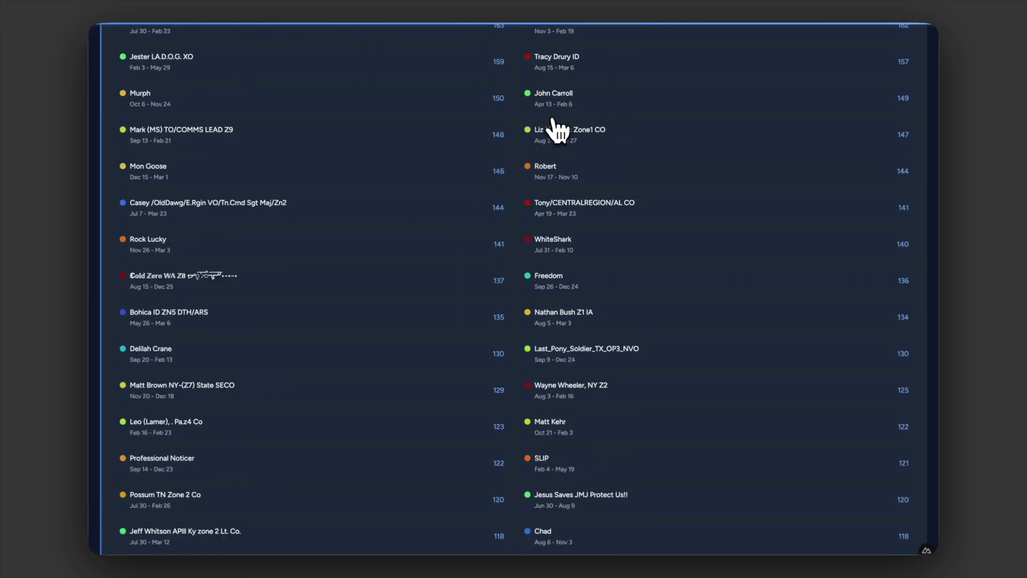
pyautogui.scroll(-5, 557, 130)
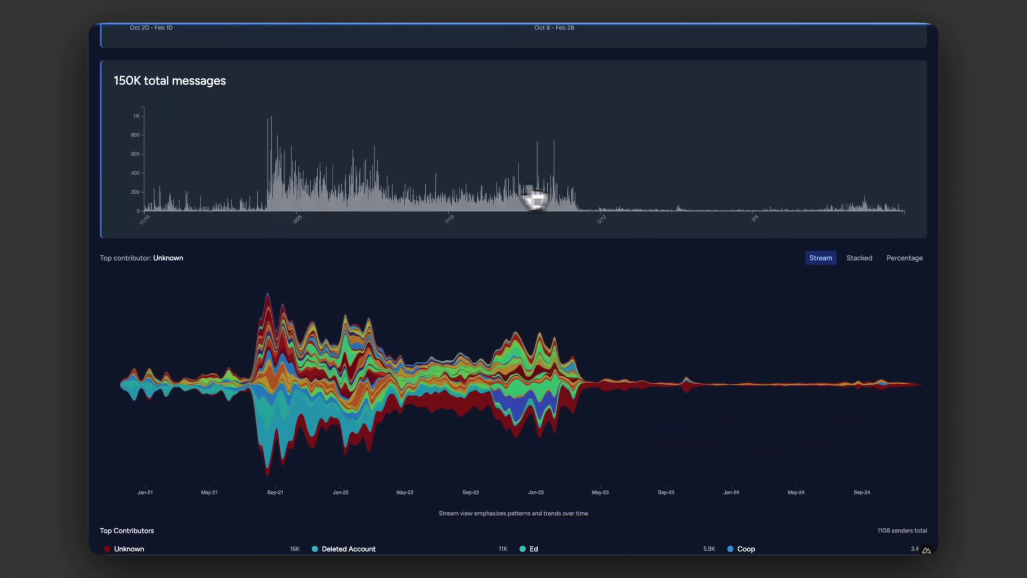
pyautogui.scroll(-3, 546, 264)
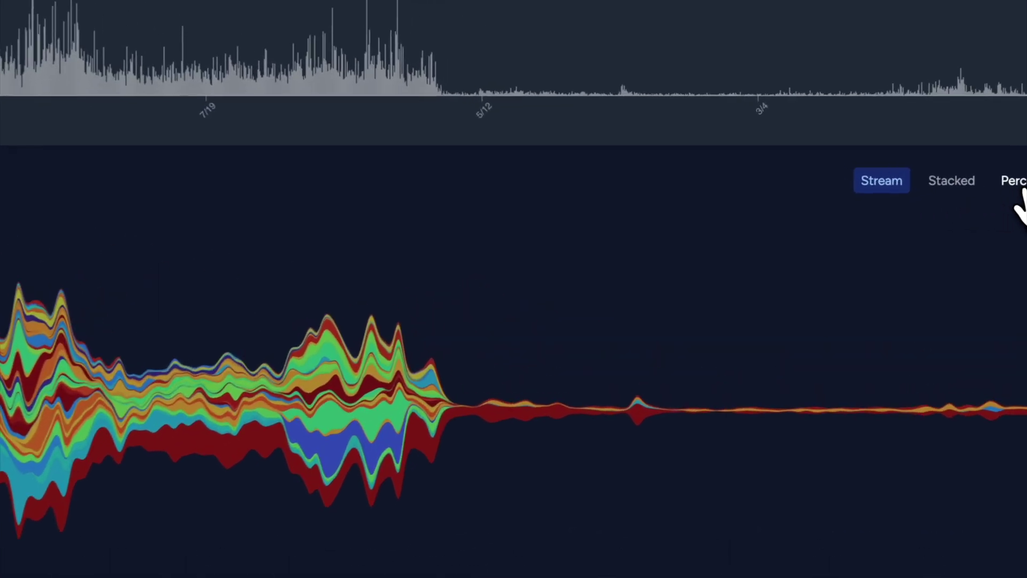
# Step: Show the contributor chart in Percentage view and examine the share of the Unknown contributor
pyautogui.click(895, 193)
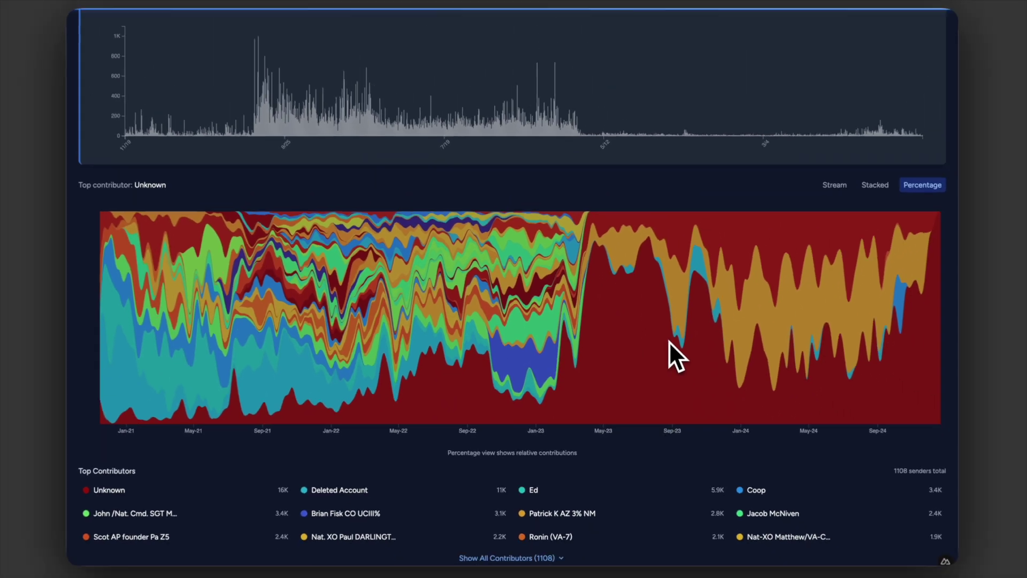
pyautogui.scroll(-1, 665, 342)
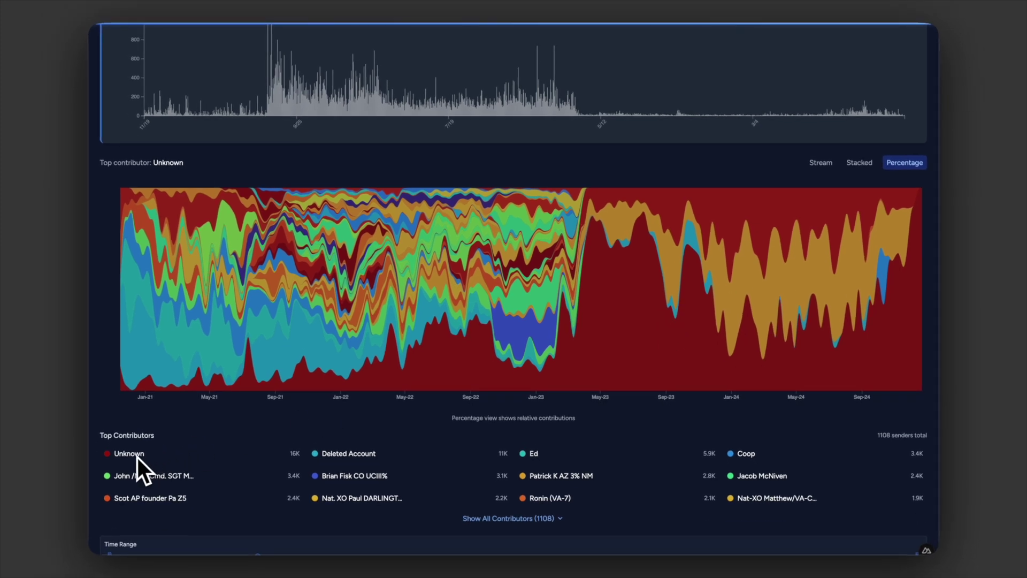
pyautogui.click(129, 454)
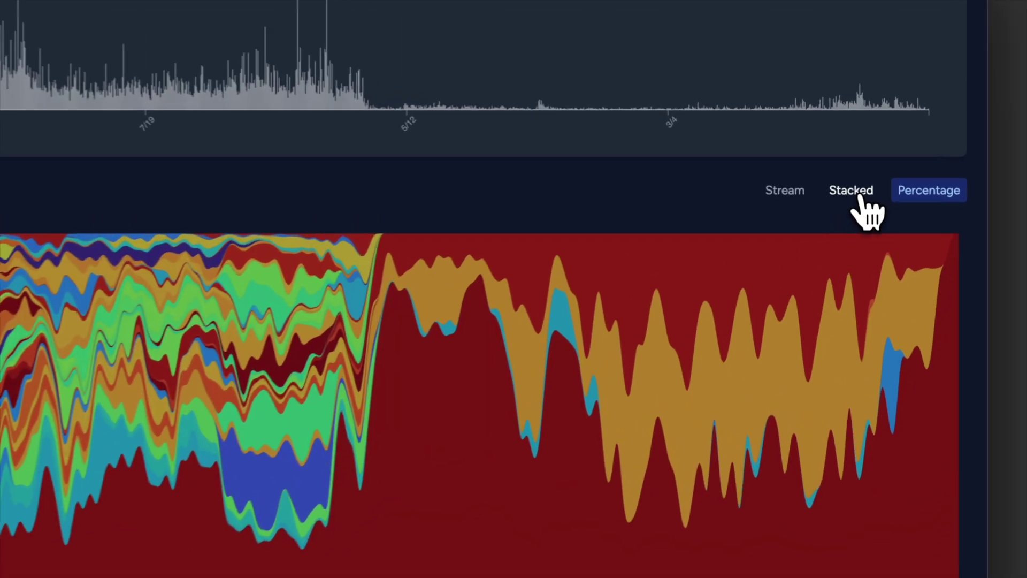
# Step: Switch the contributor chart to Stacked view and look over the monthly breakdown of messages
pyautogui.click(859, 163)
pyautogui.scroll(-10, 473, 337)
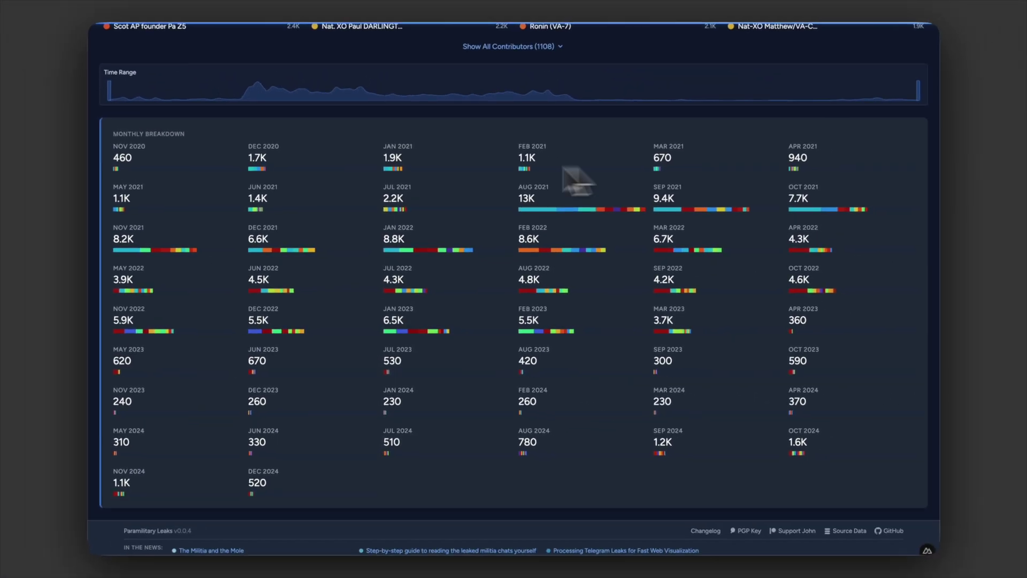